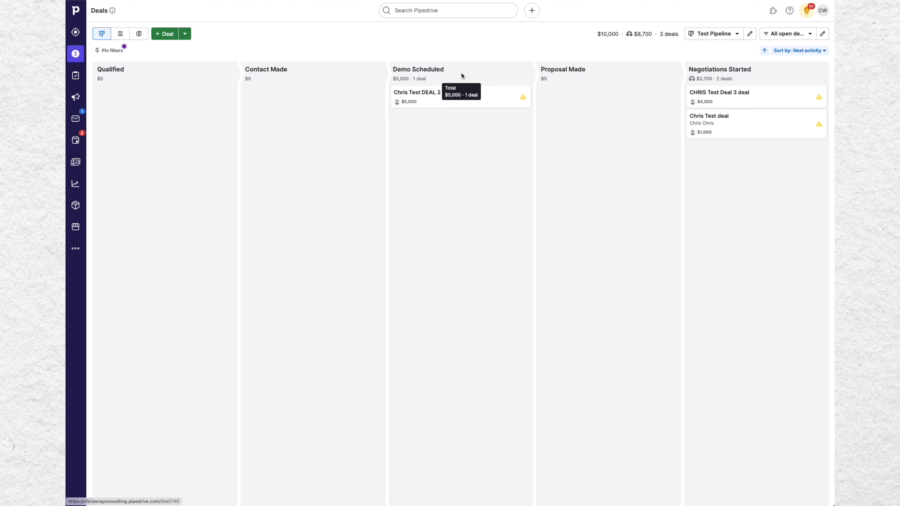
Step: Open the Chris Test DEAL 2 deal and open the default meeting availability for editing from the meeting scheduler
click(417, 94)
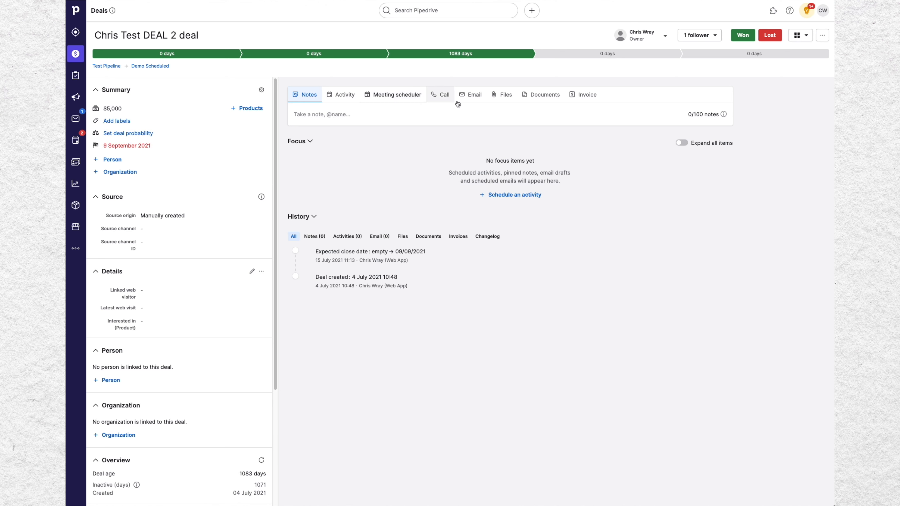
click(386, 97)
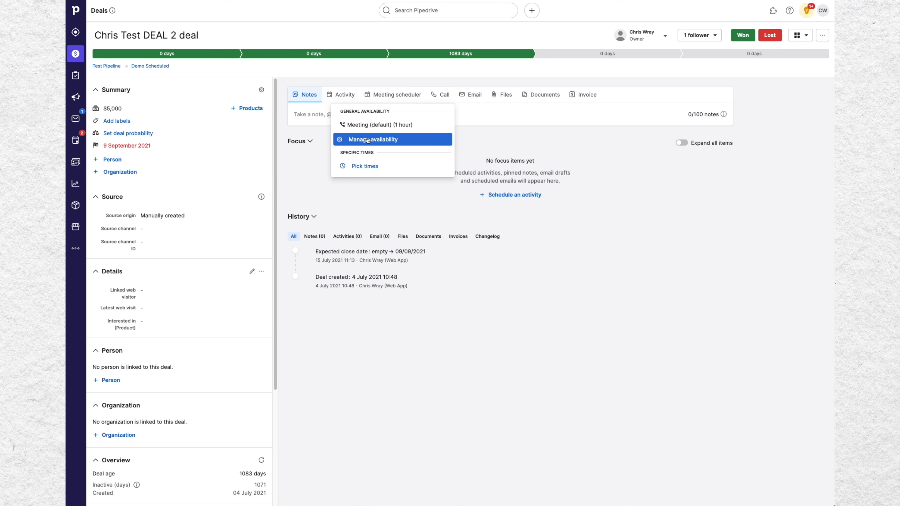
click(374, 141)
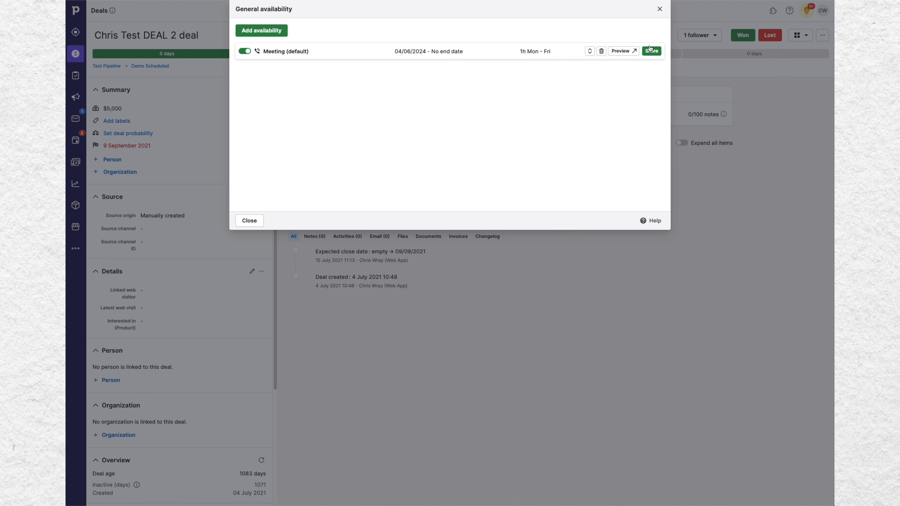
click(501, 52)
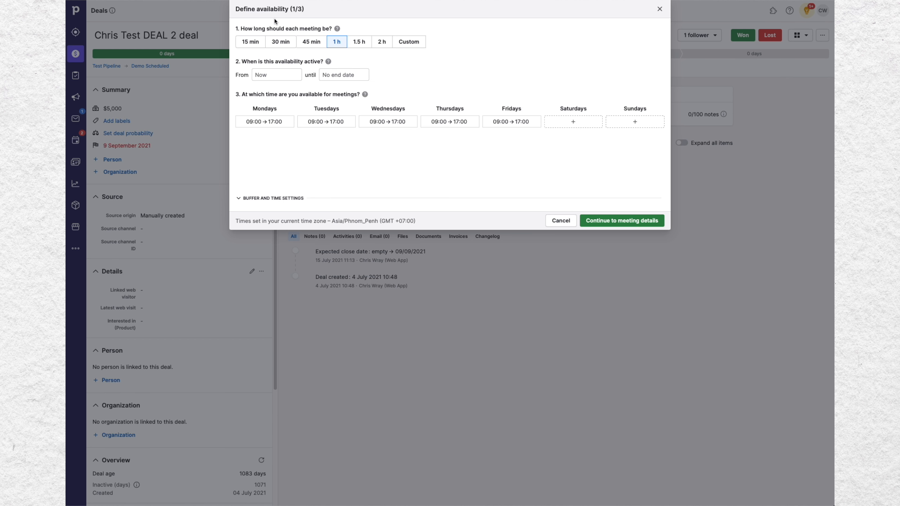
Step: Set each meeting to 45 min and expand the buffer and time settings to review the buffer and start-time options
click(312, 42)
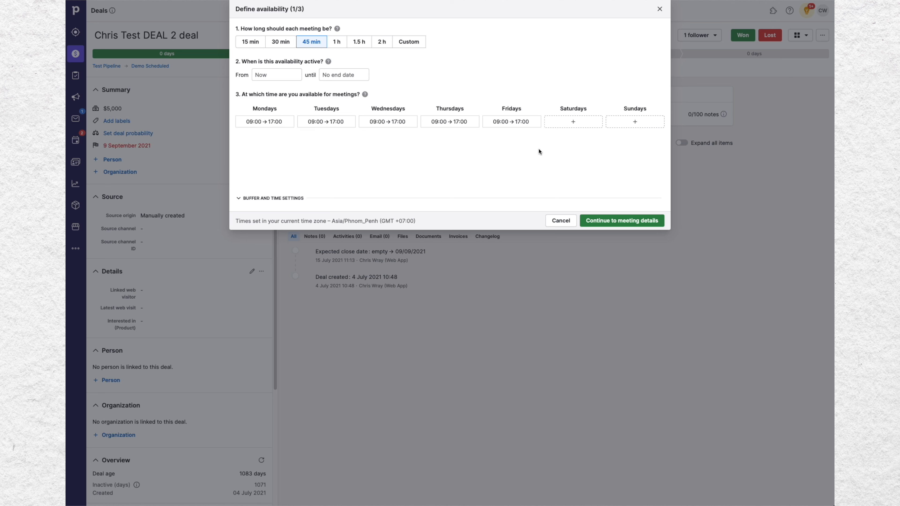
click(239, 198)
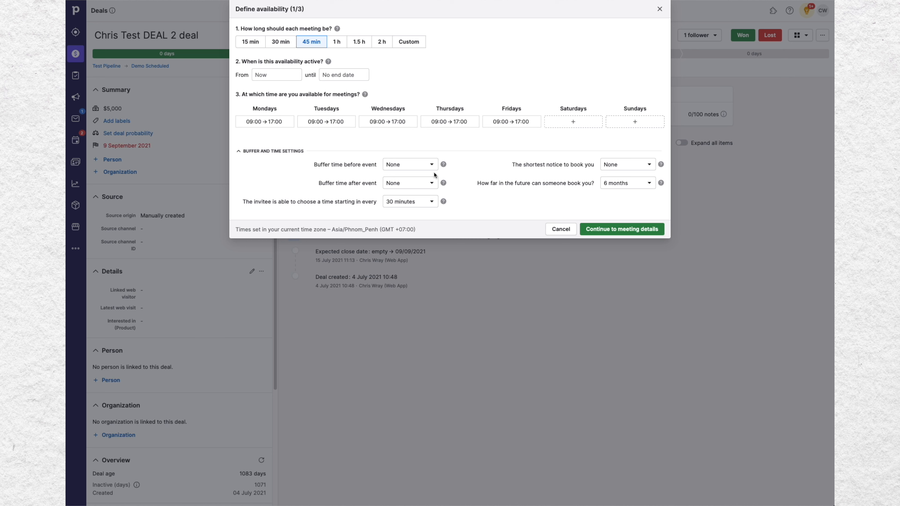
click(431, 165)
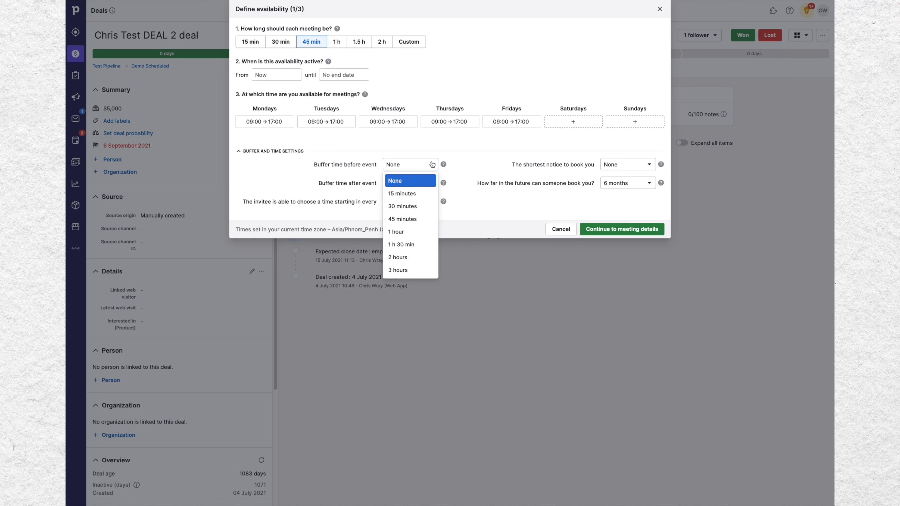
click(465, 158)
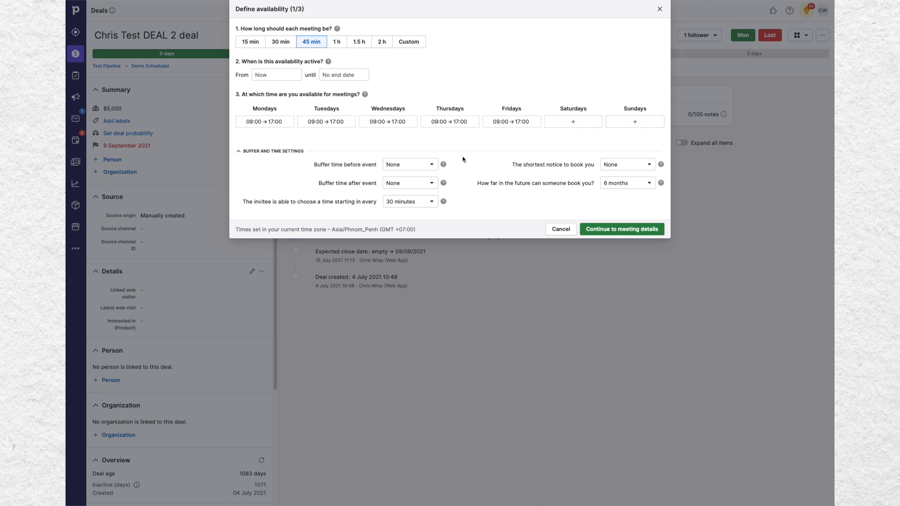
click(409, 205)
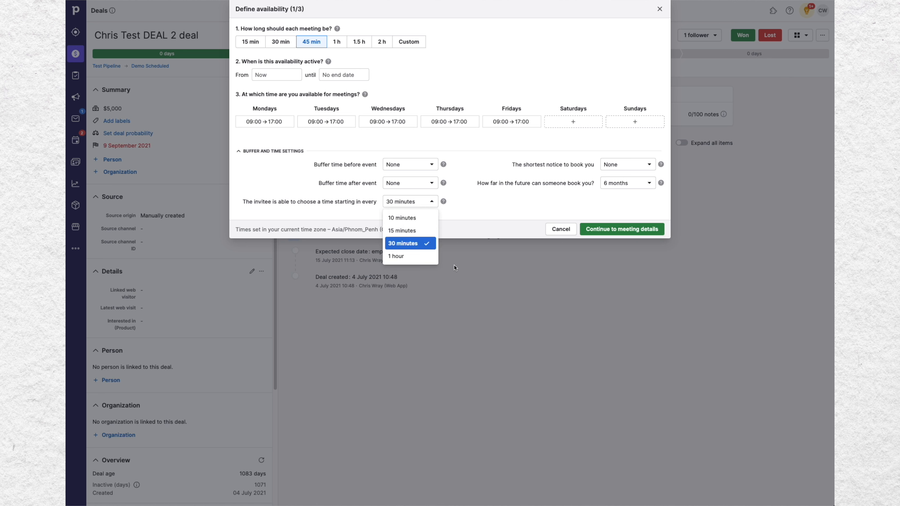
click(473, 206)
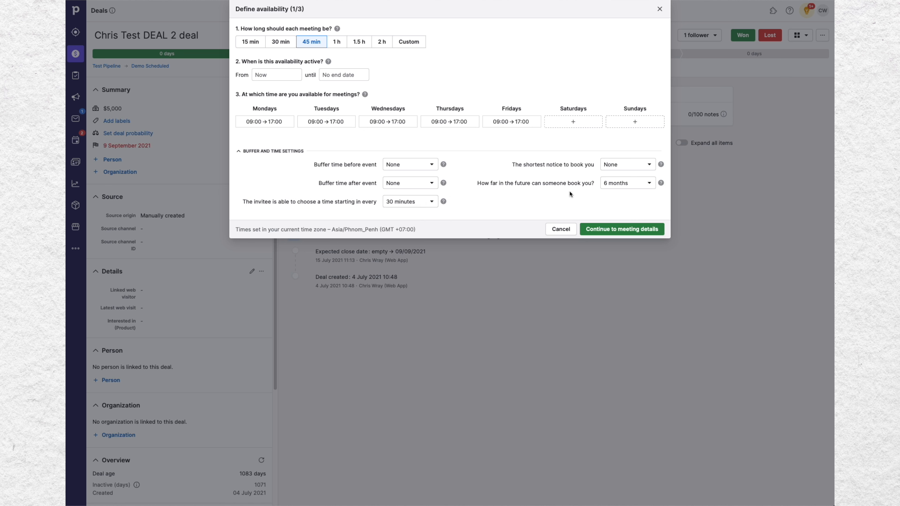
Step: Choose the shortest notice for booking and continue to the meeting details
click(635, 168)
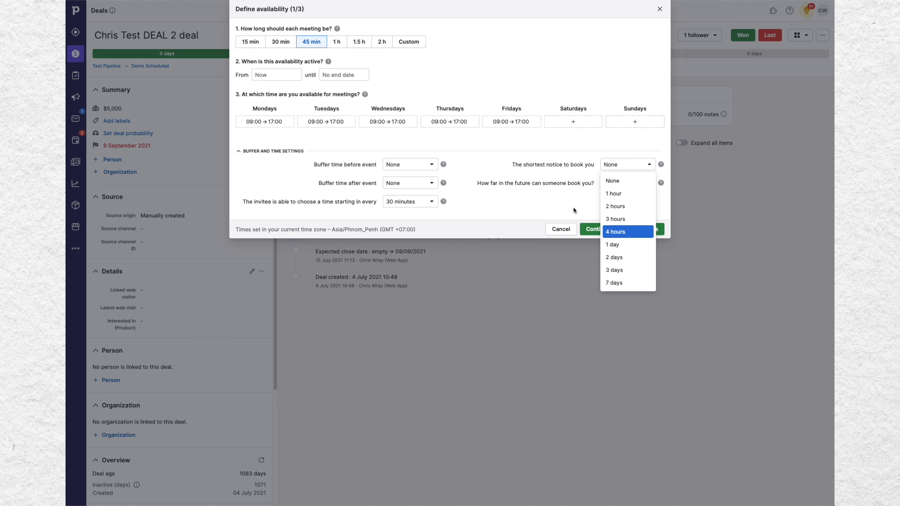
click(561, 206)
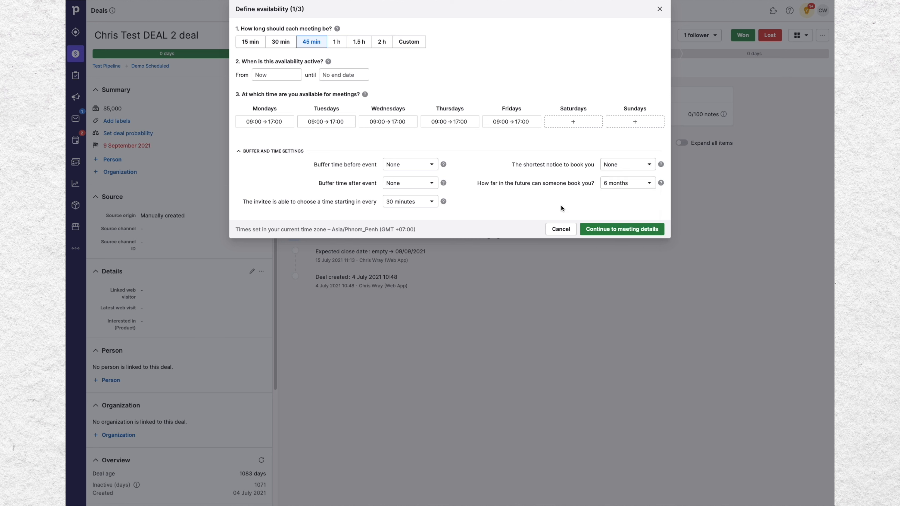
click(621, 166)
click(607, 246)
click(618, 232)
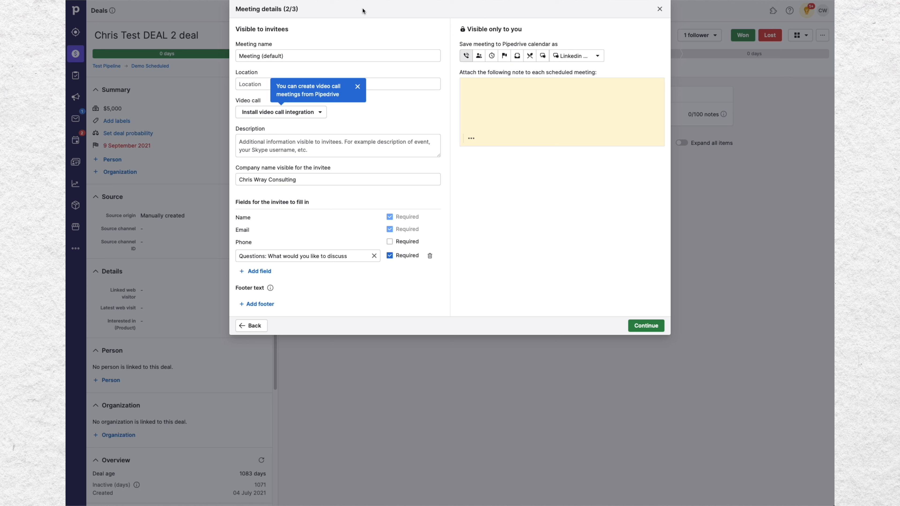
Step: Rename the meeting to "Sales Meeting"
click(299, 56)
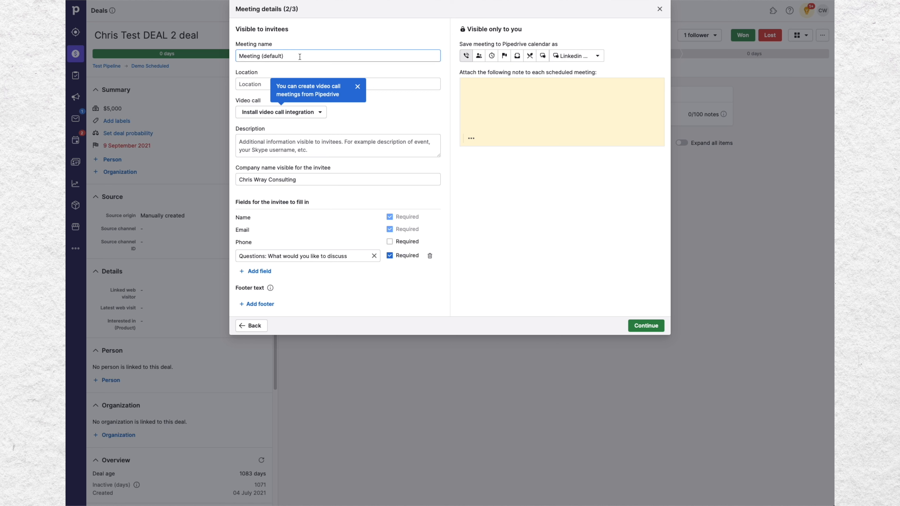
drag(280, 55, 231, 56)
text(S)
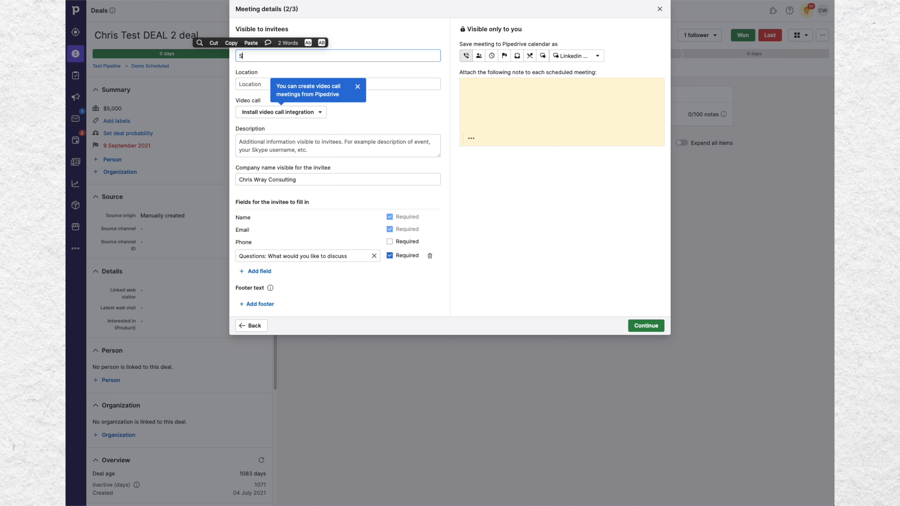
text(ales Meeting)
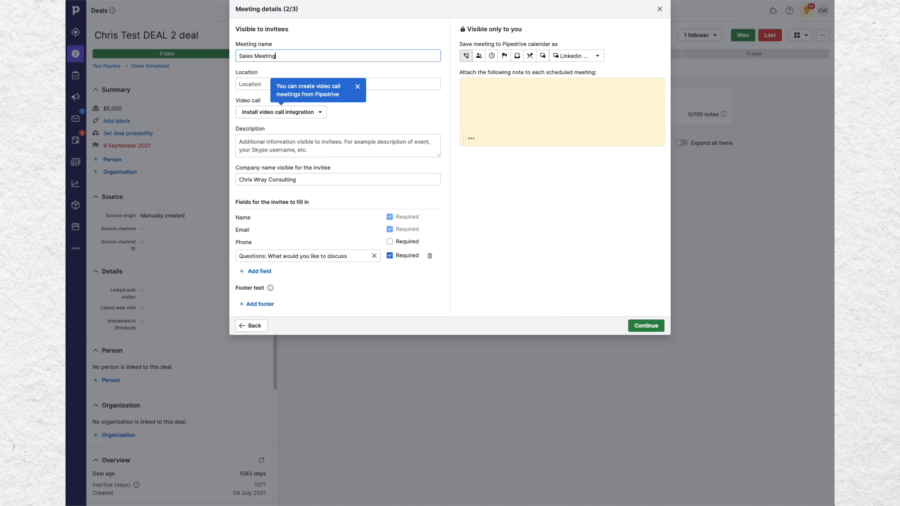
key(Tab)
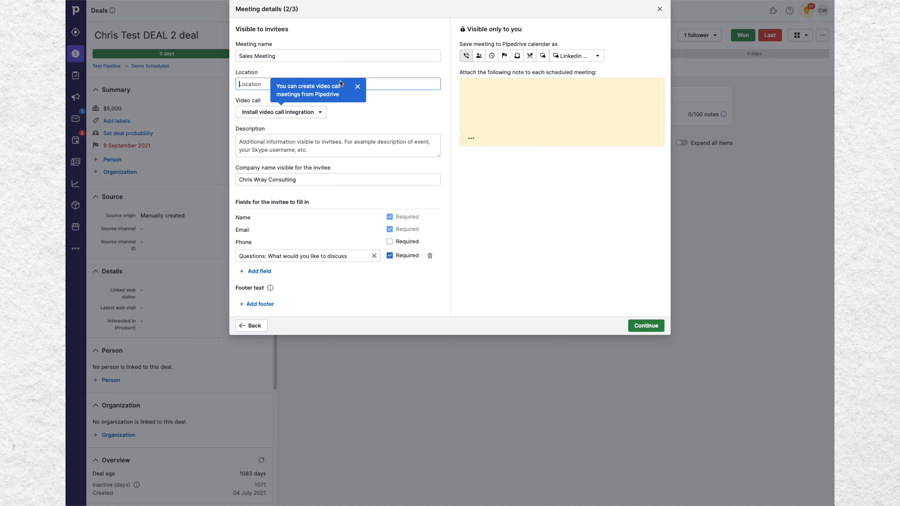
Step: Review the video call integration options and continue to the share and embed step
click(357, 86)
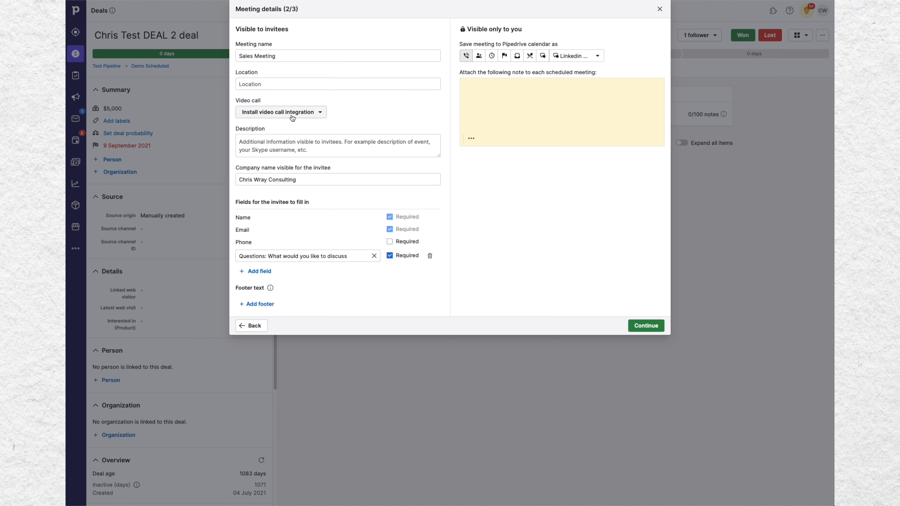
click(319, 114)
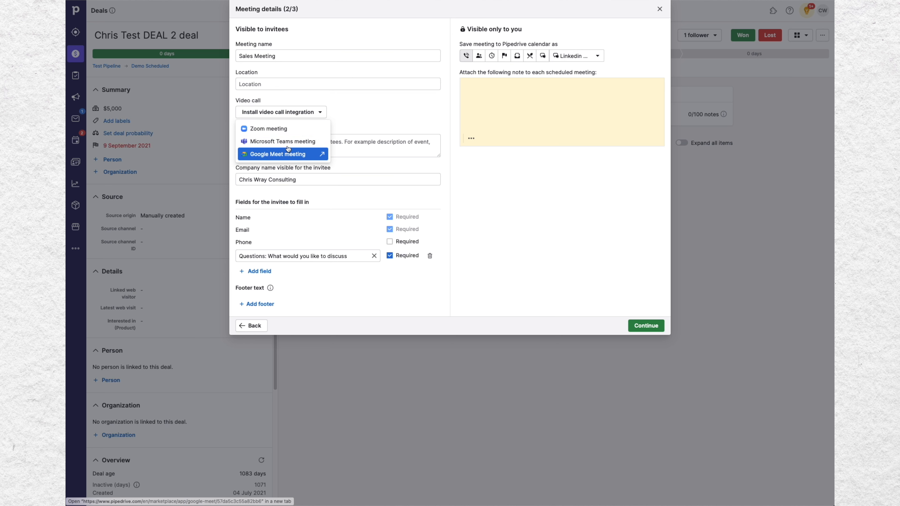
click(396, 117)
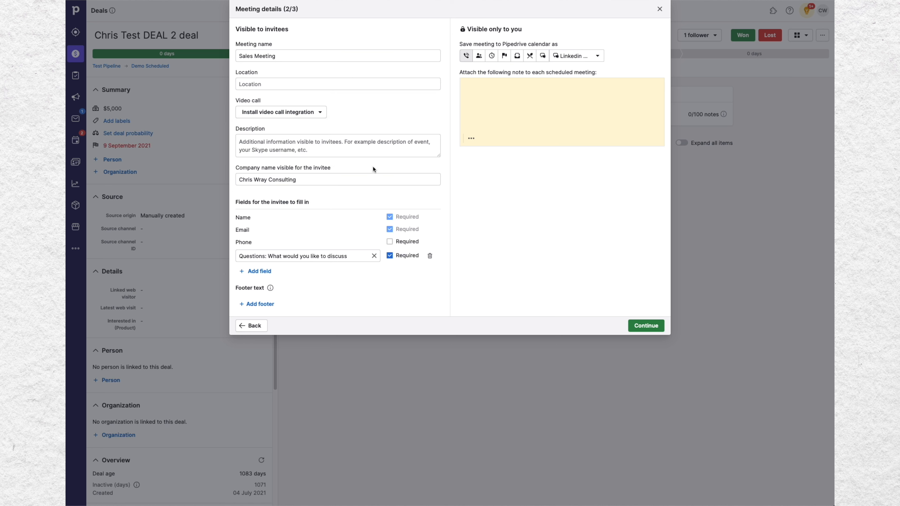
click(261, 148)
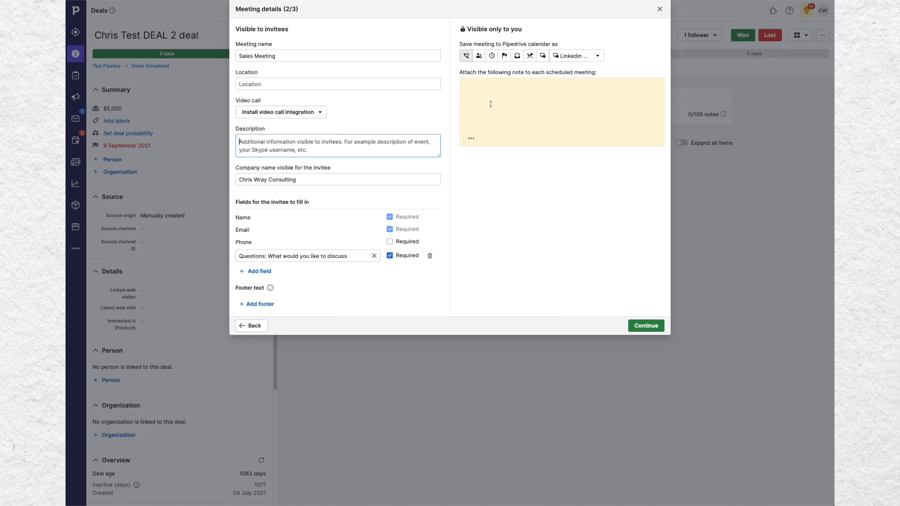
click(498, 96)
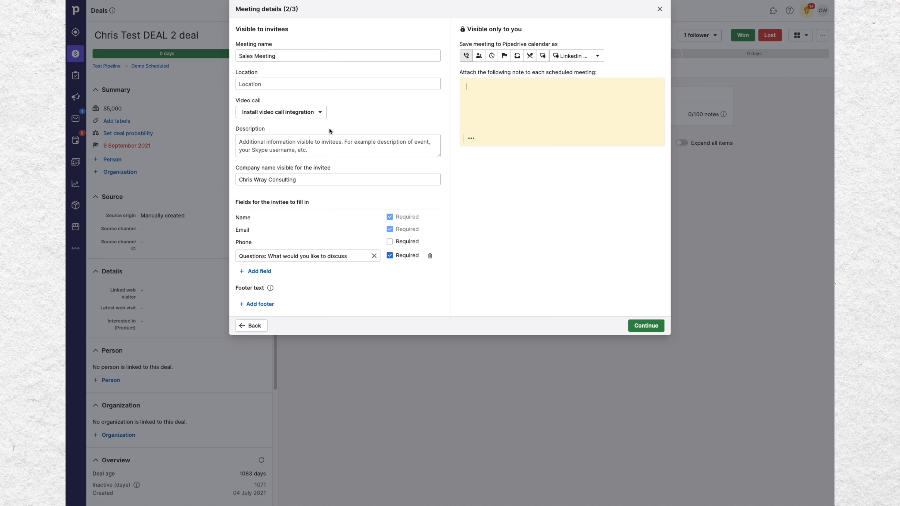
click(283, 112)
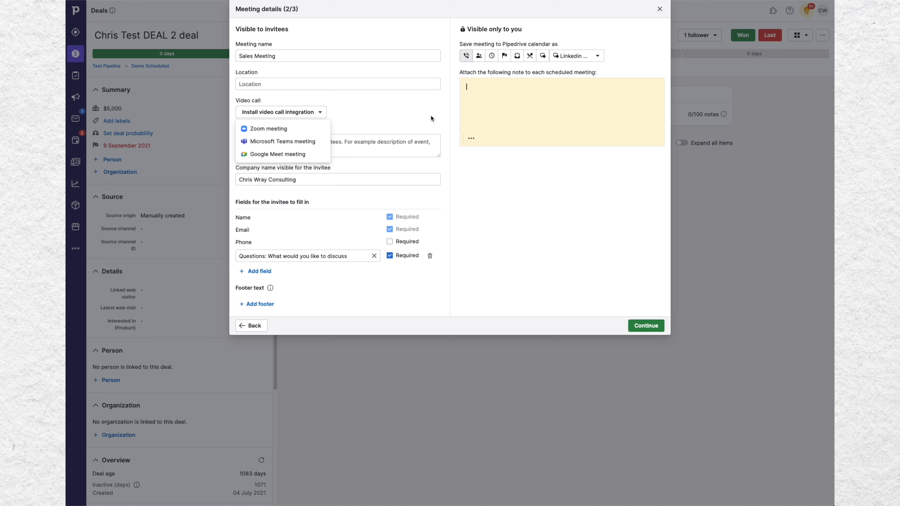
click(526, 280)
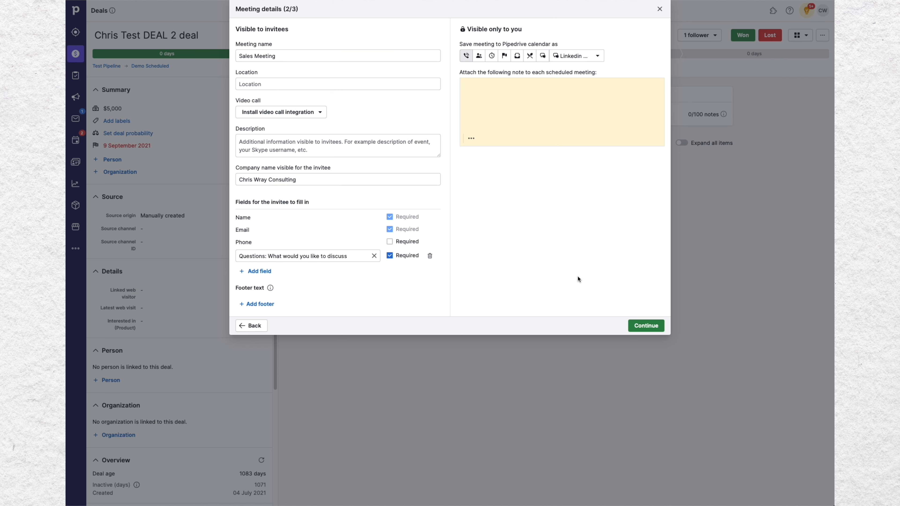
click(643, 326)
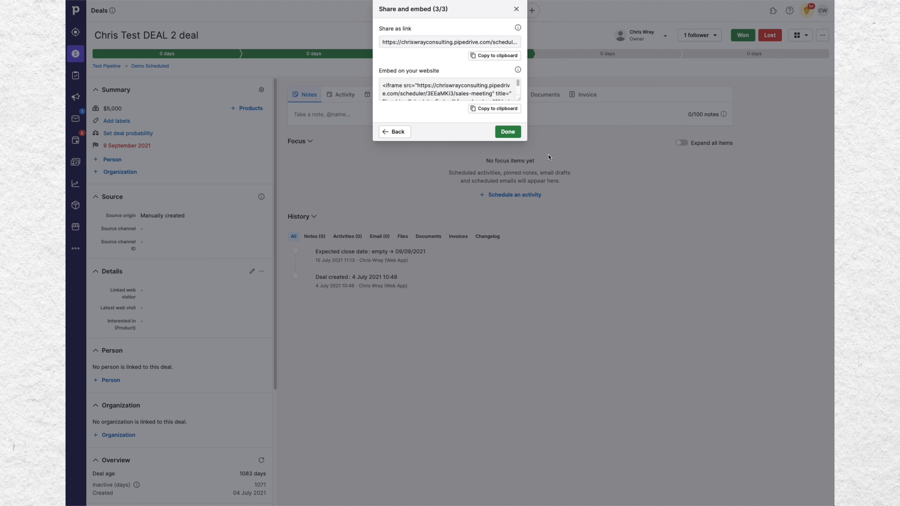
Step: Examine the share link and the website embed code
drag(526, 140, 584, 276)
click(526, 142)
mouse_move(517, 84)
mouse_down()
mouse_move(518, 96)
mouse_move(517, 85)
mouse_up()
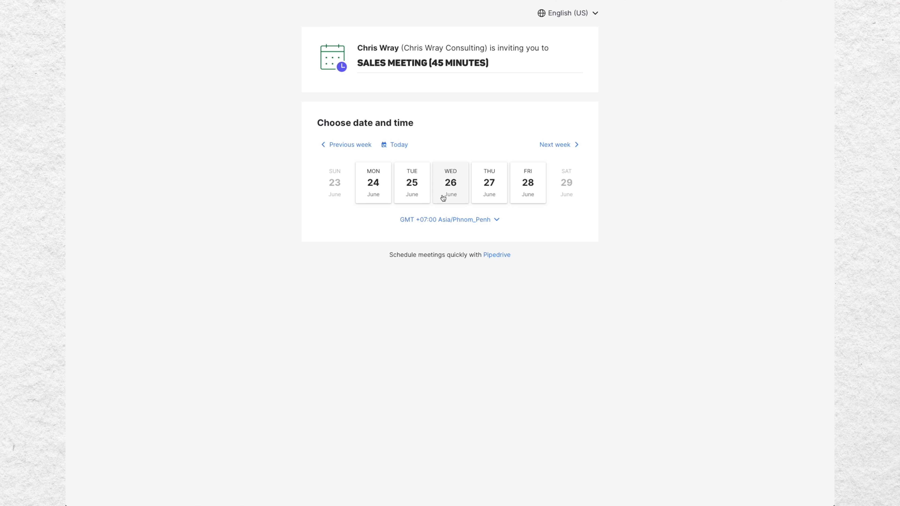
Step: Preview the booking page by choosing Thursday 27 June at 2:00 PM
click(490, 193)
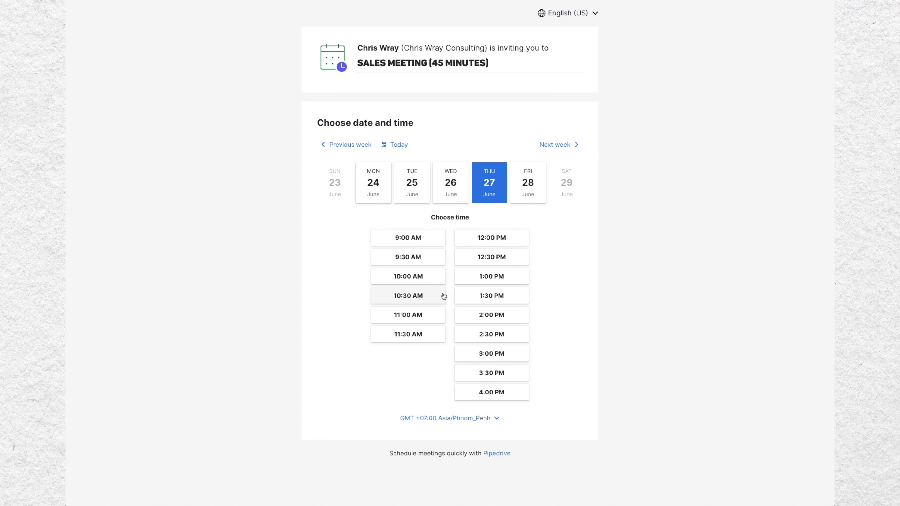
click(488, 314)
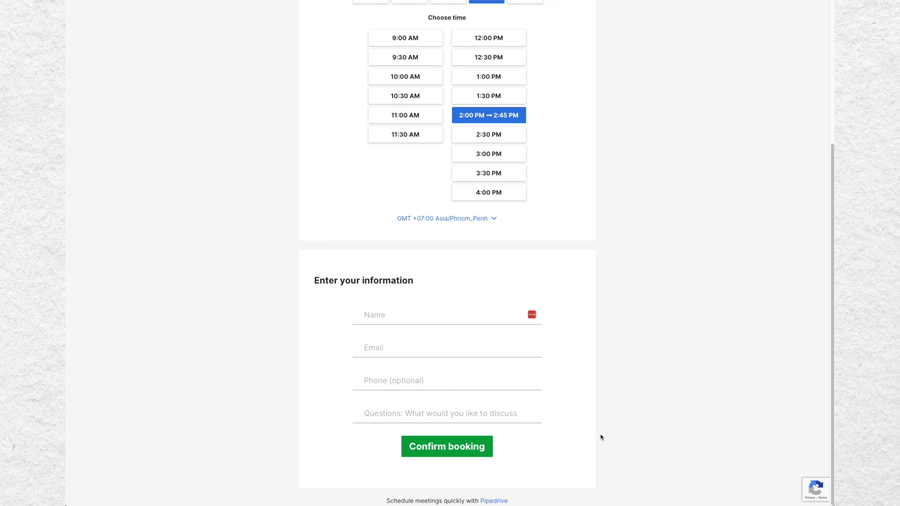
scroll(622, 406, up, 5)
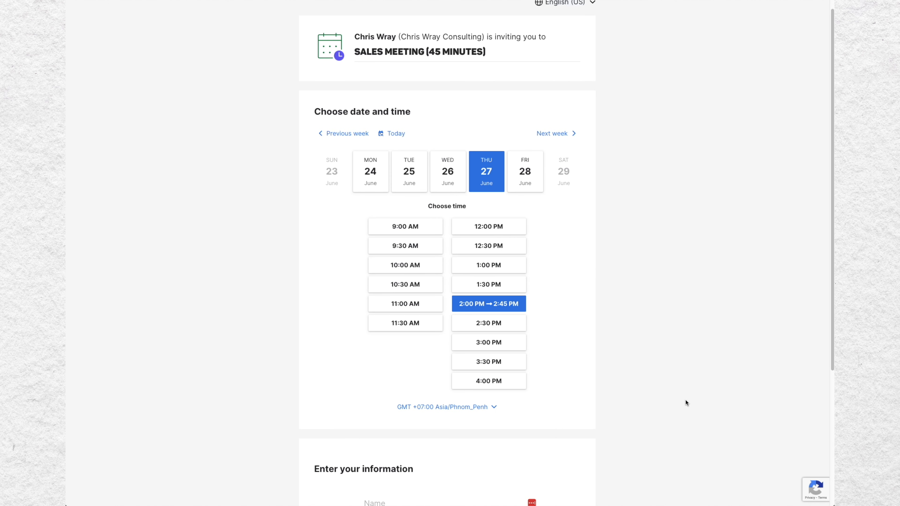
scroll(686, 401, down, 2)
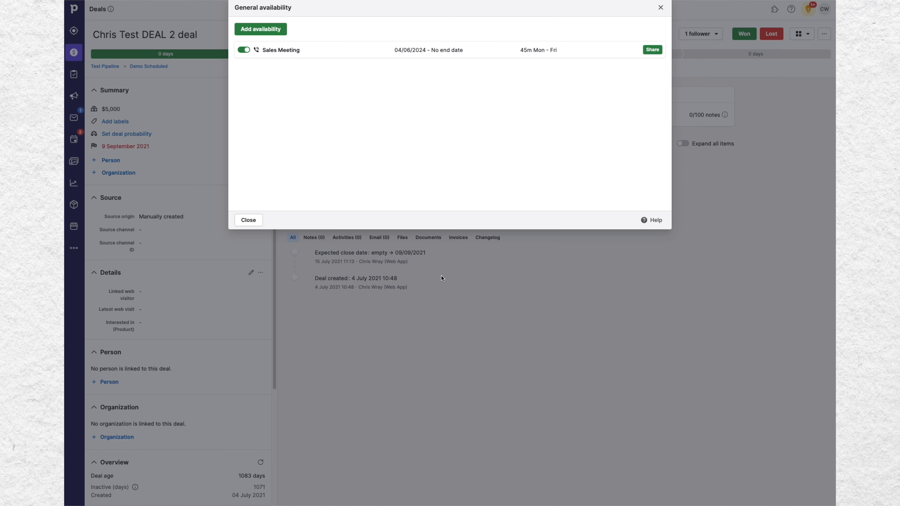
Step: Copy the Sales Meeting embed code to the clipboard from its share options
click(652, 49)
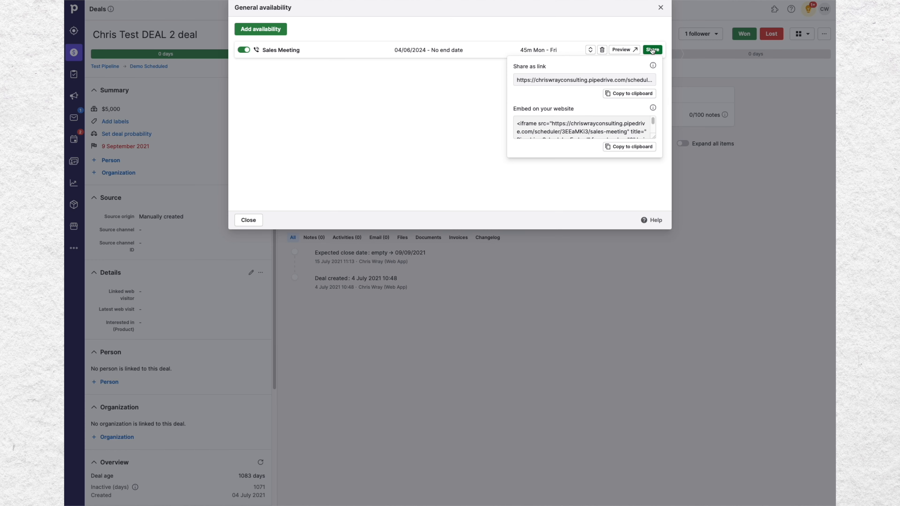
drag(653, 140, 648, 210)
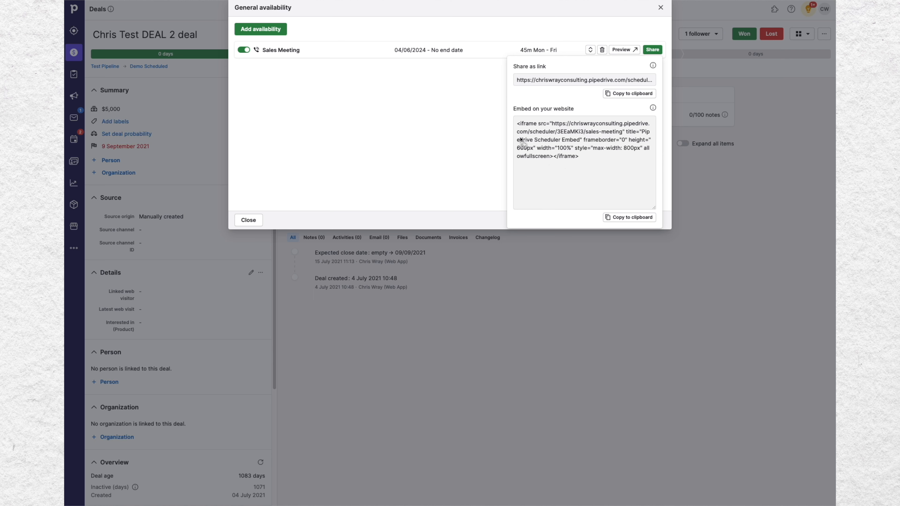
click(634, 221)
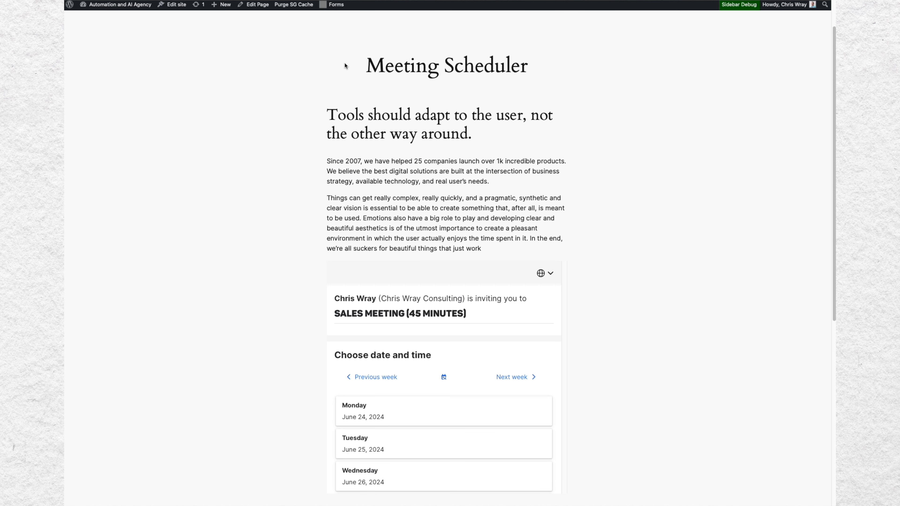
Step: Scroll through the website's Meeting Scheduler page to check the embedded booking calendar
scroll(655, 389, down, 1)
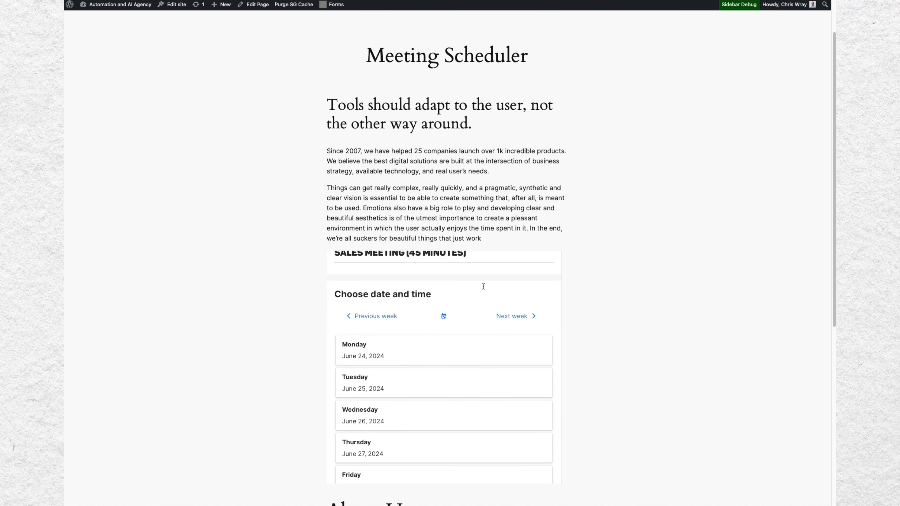
scroll(482, 285, up, 2)
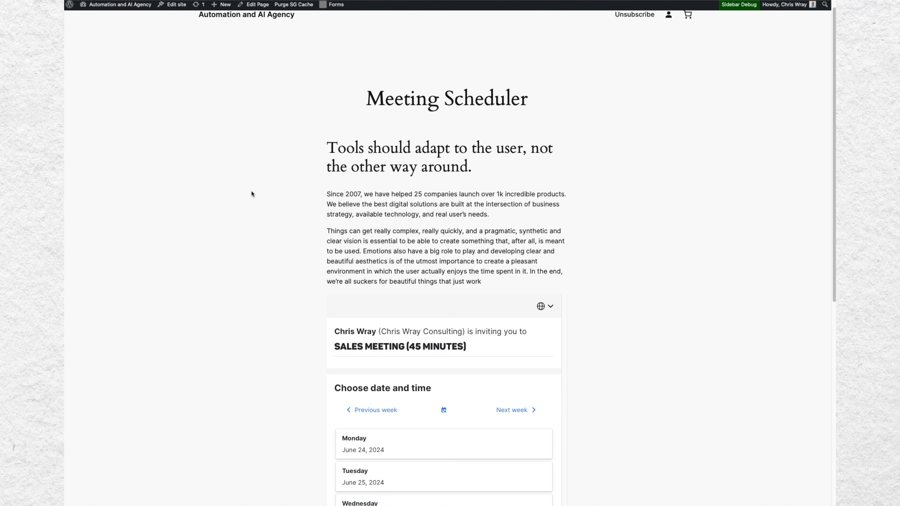
scroll(231, 190, down, 5)
scroll(432, 170, down, 3)
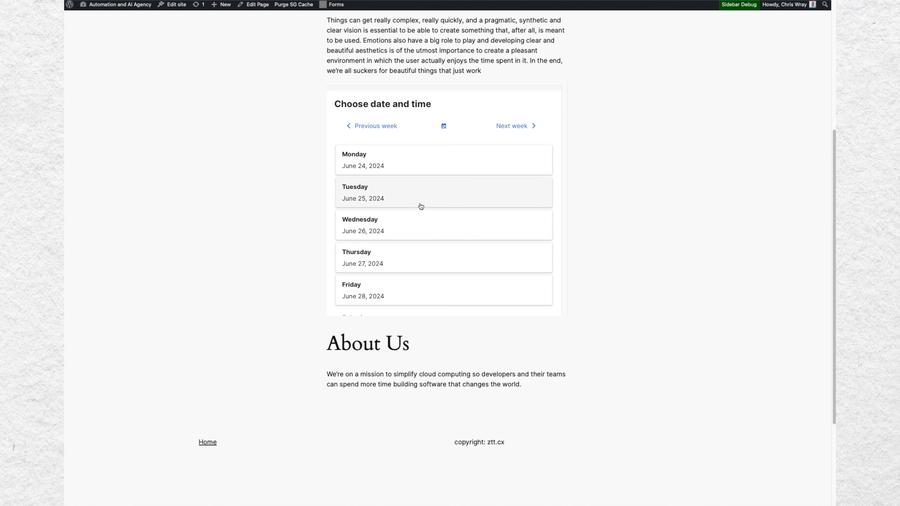
Step: Test the embedded booking calendar by picking Tuesday 25 June at 12:00
click(421, 194)
scroll(421, 198, down, 10)
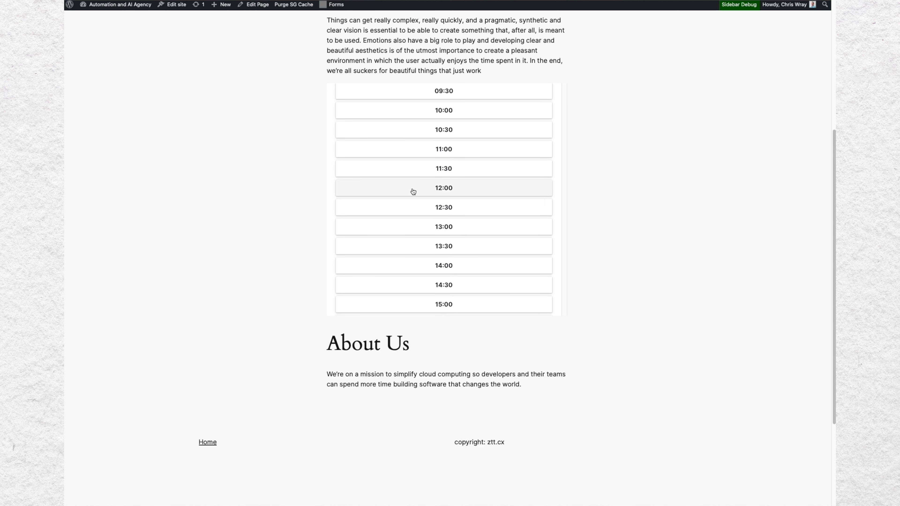
click(412, 190)
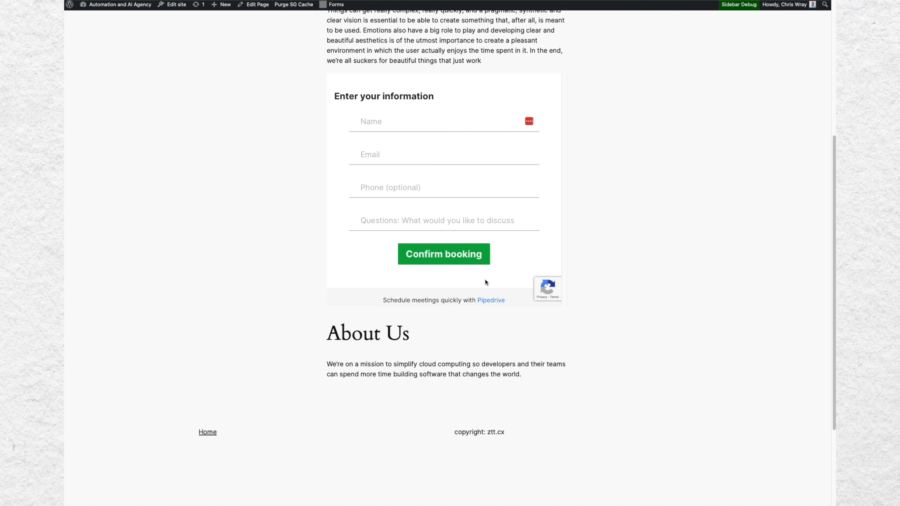
Step: Propose specific meeting times for next week: Monday 24 June 11:00, Wednesday 26 June 12:30 and Thursday 27 June 11:30
scroll(617, 248, up, 5)
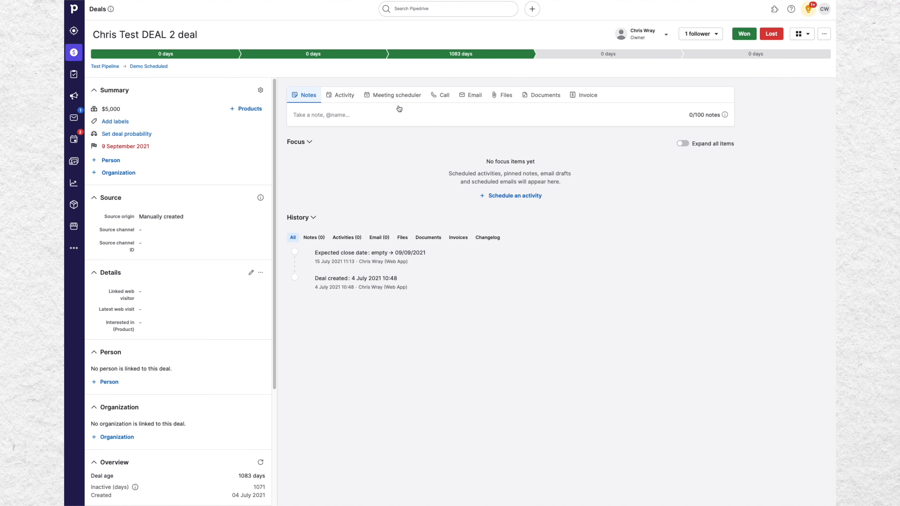
click(386, 95)
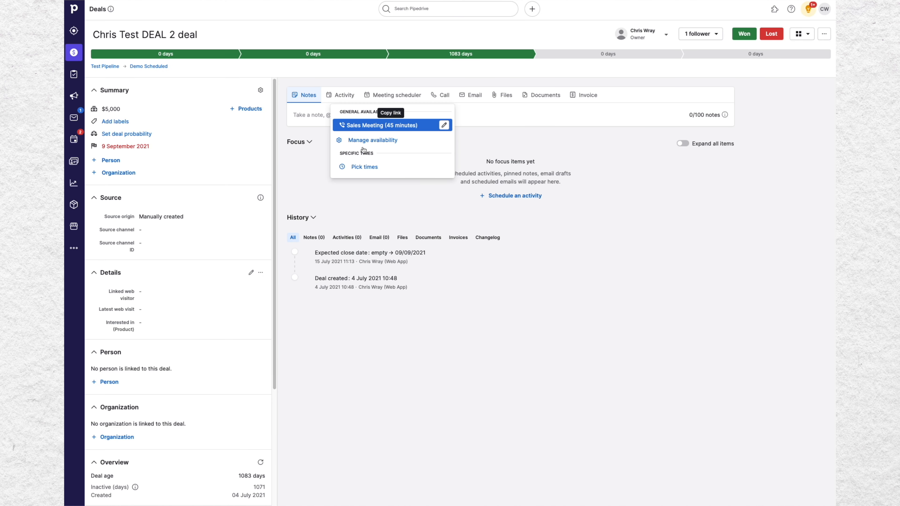
click(364, 166)
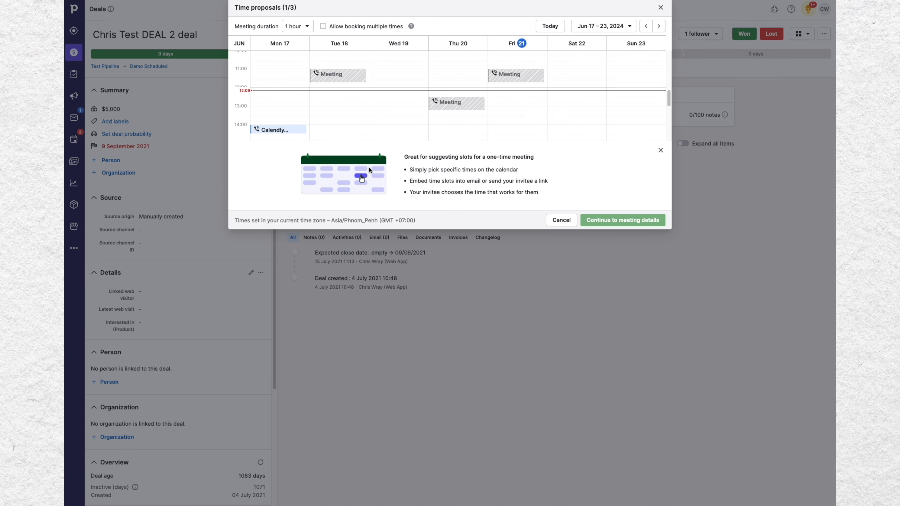
click(658, 28)
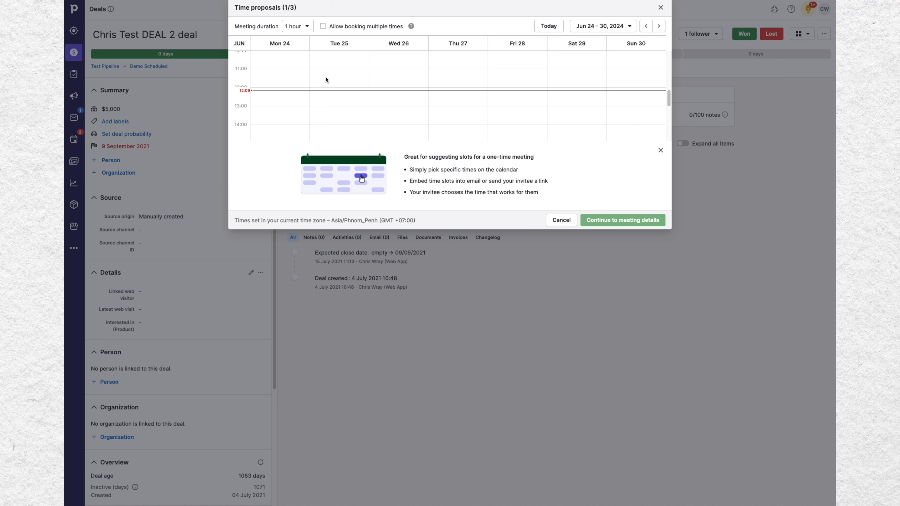
click(292, 73)
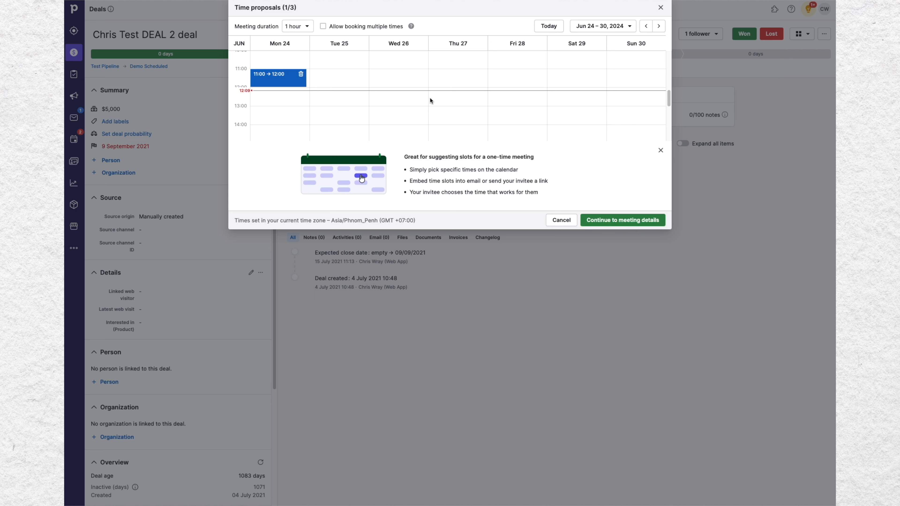
click(407, 101)
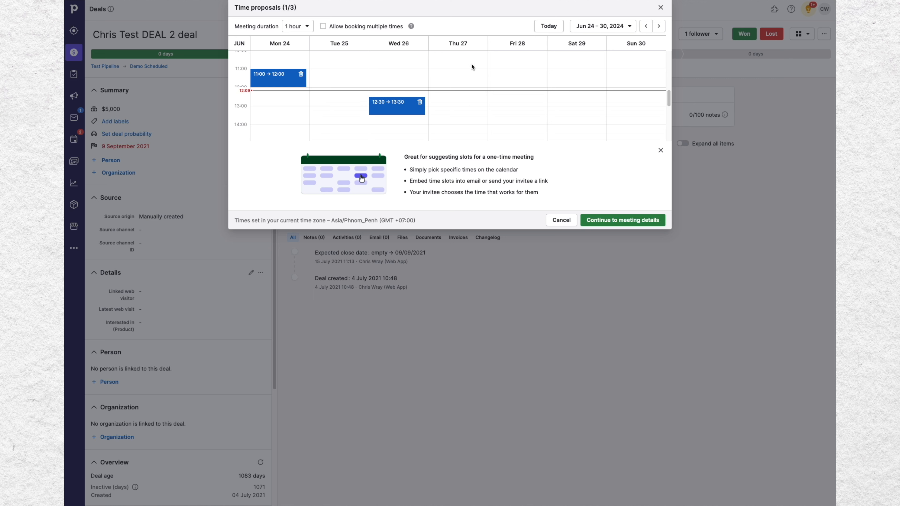
click(468, 81)
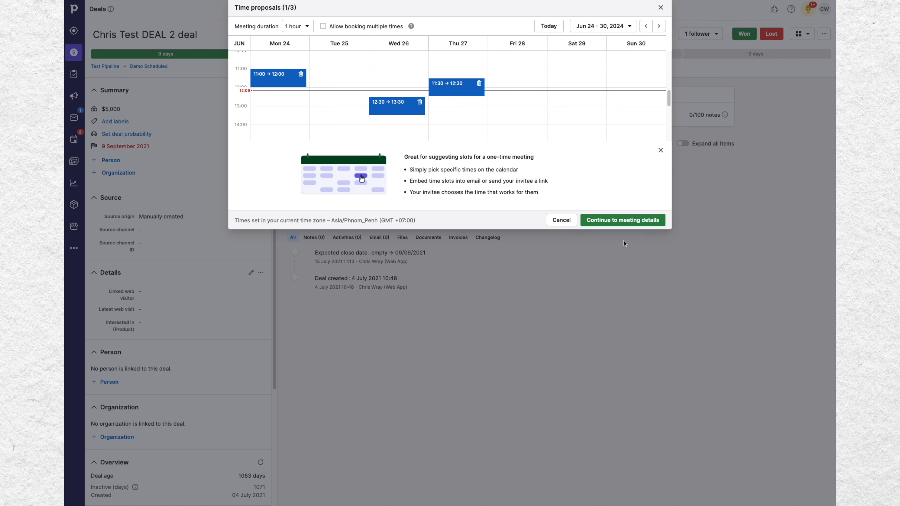
click(627, 222)
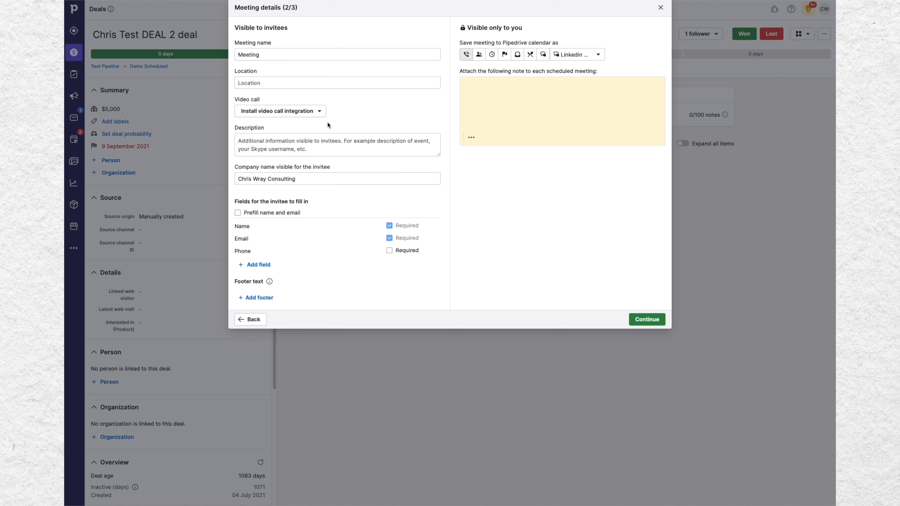
Step: Check the video call integration options in the meeting details and continue to sharing
click(303, 114)
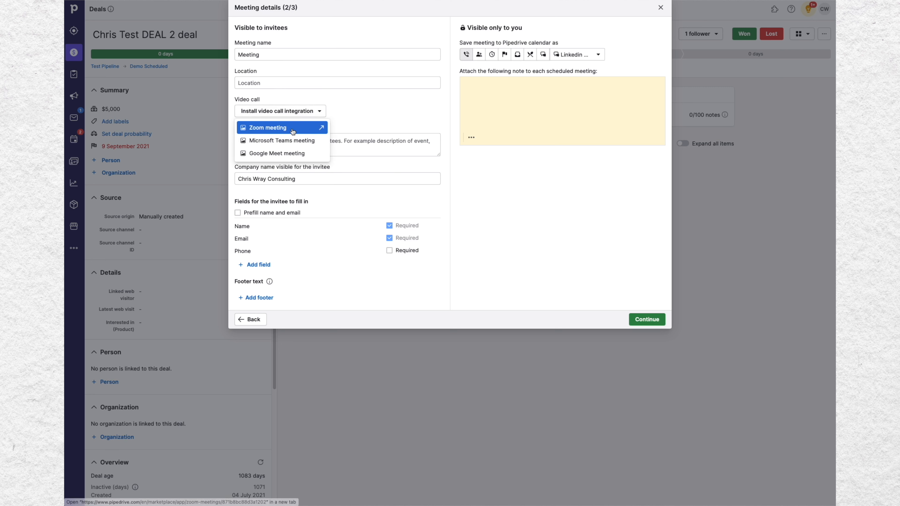
click(393, 110)
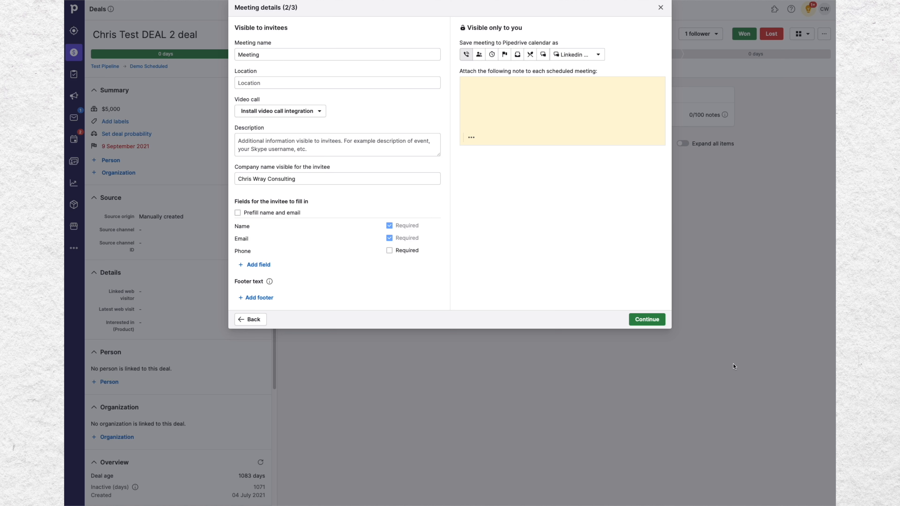
click(648, 321)
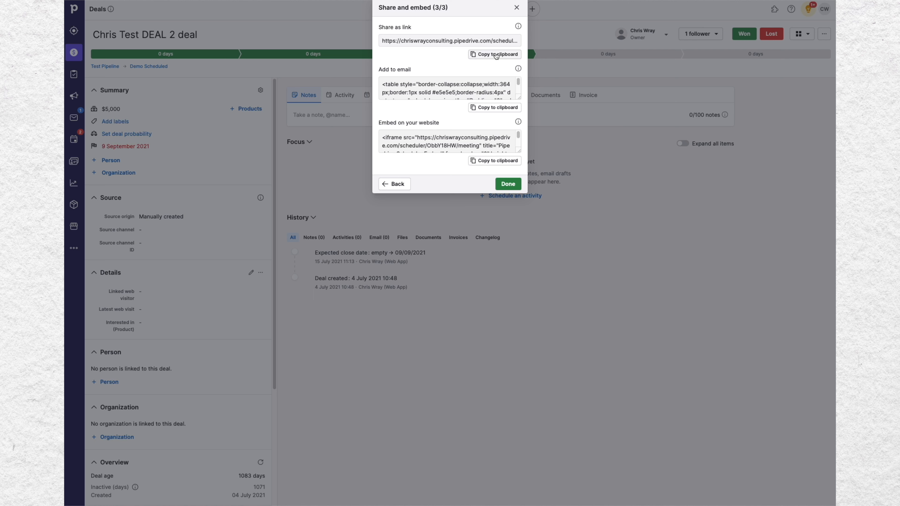
Step: Copy the proposed times share link and open it in a new browser tab
click(496, 54)
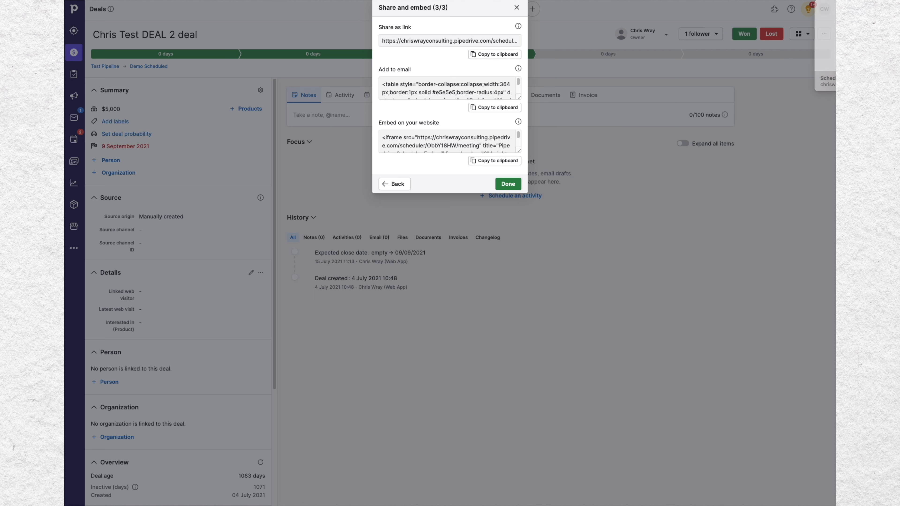
key(super+t)
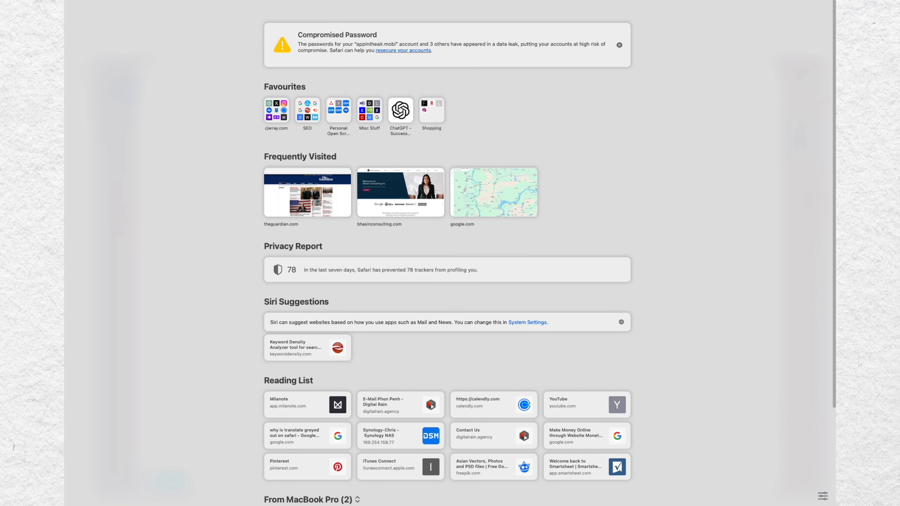
key(Return)
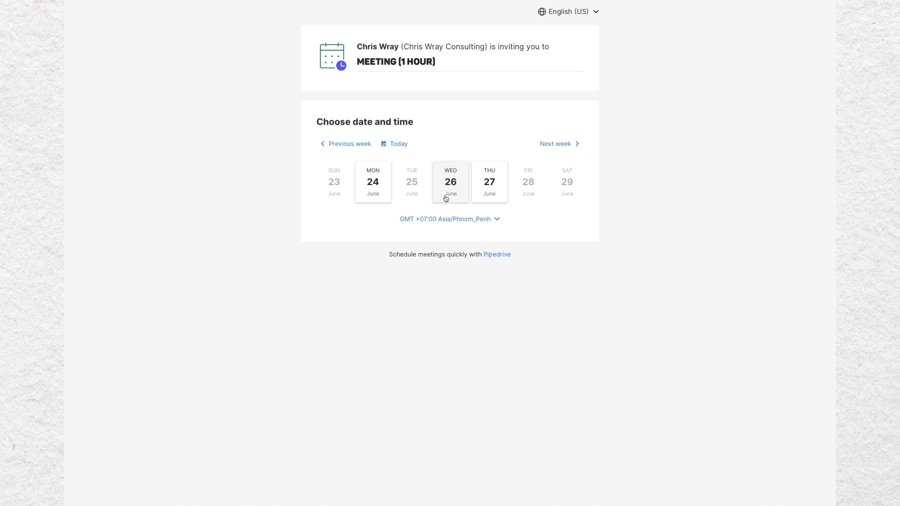
Step: Preview the proposed times booking page by choosing Thursday 27 June at 11:30 AM
click(455, 192)
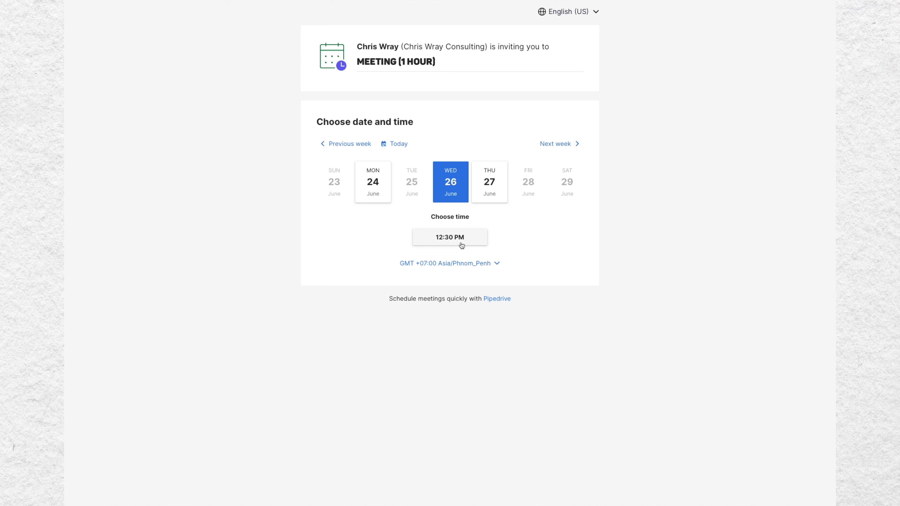
click(491, 188)
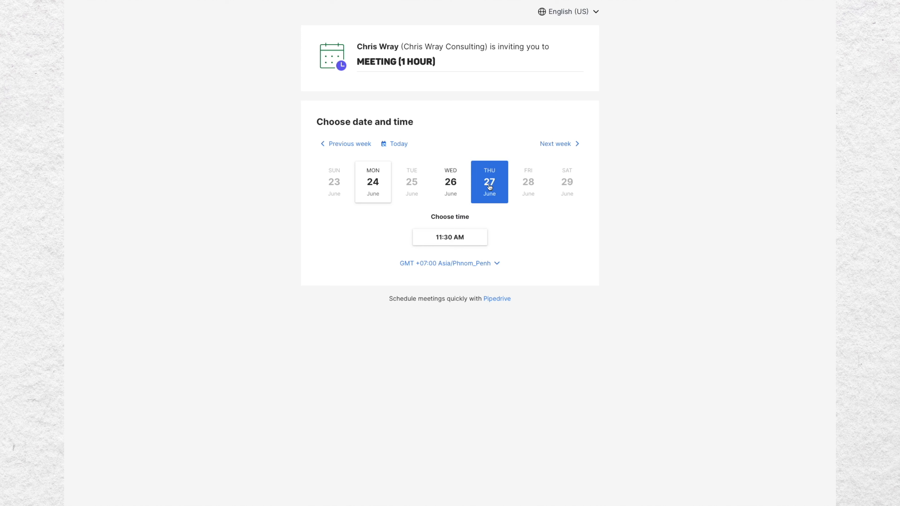
click(376, 179)
click(454, 194)
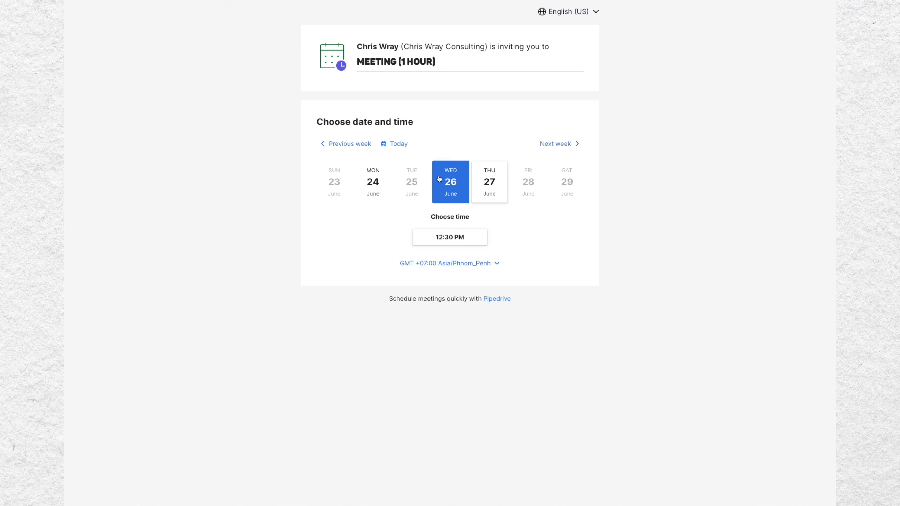
click(490, 188)
click(464, 235)
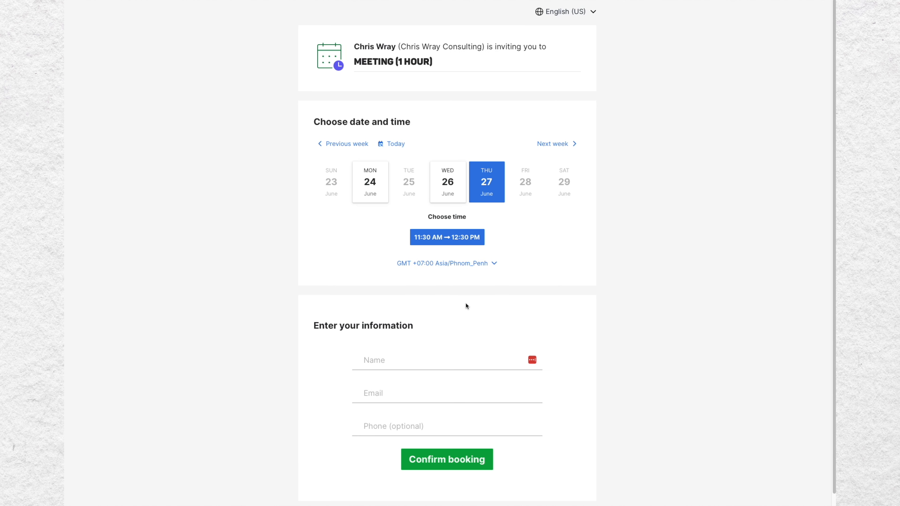
scroll(376, 379, down, 1)
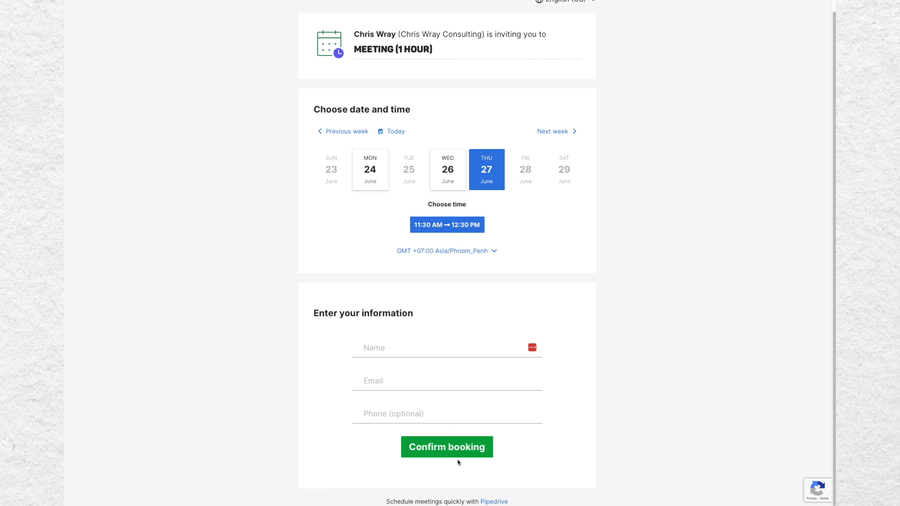
Step: Return to the share and embed dialog and copy the add-to-email code to the clipboard
click(566, 1)
click(566, 1)
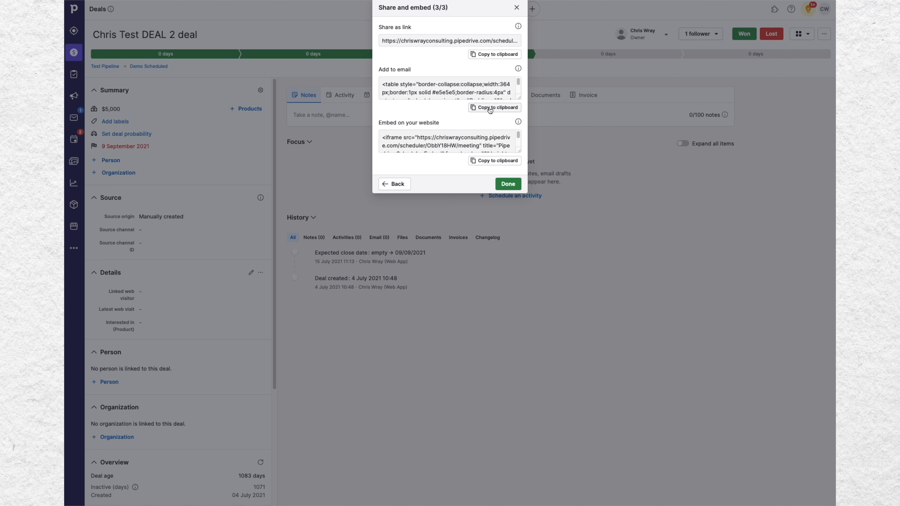
click(490, 108)
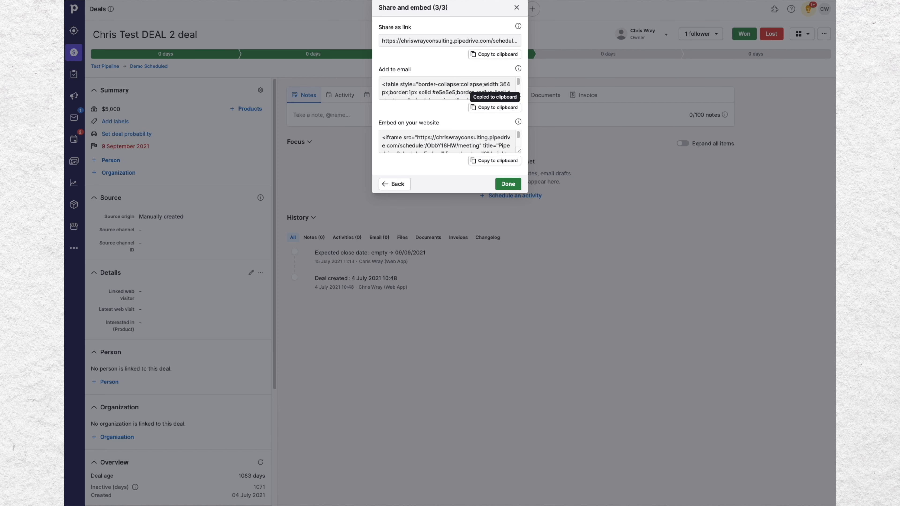
Step: Switch to the Gmail draft and replace the scheduler link in the message body with the copied meeting times table
key(super+Tab)
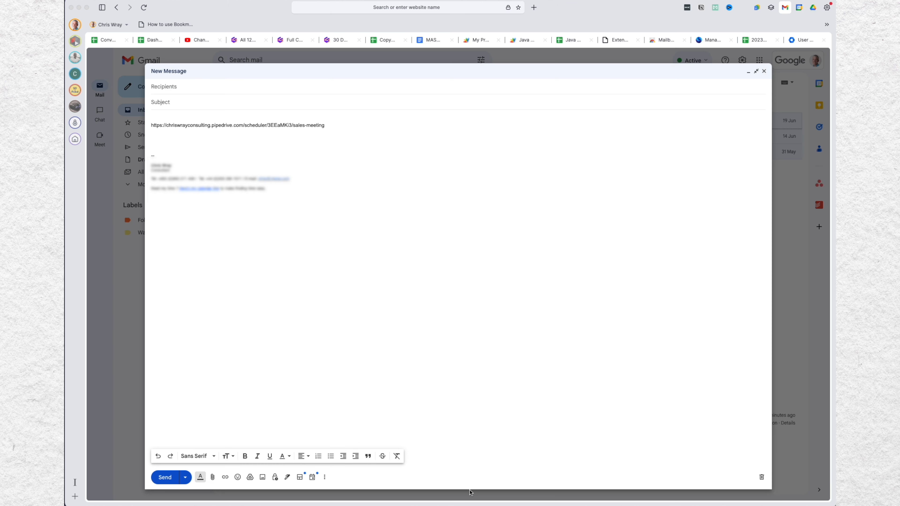
drag(329, 127, 144, 130)
click(157, 116)
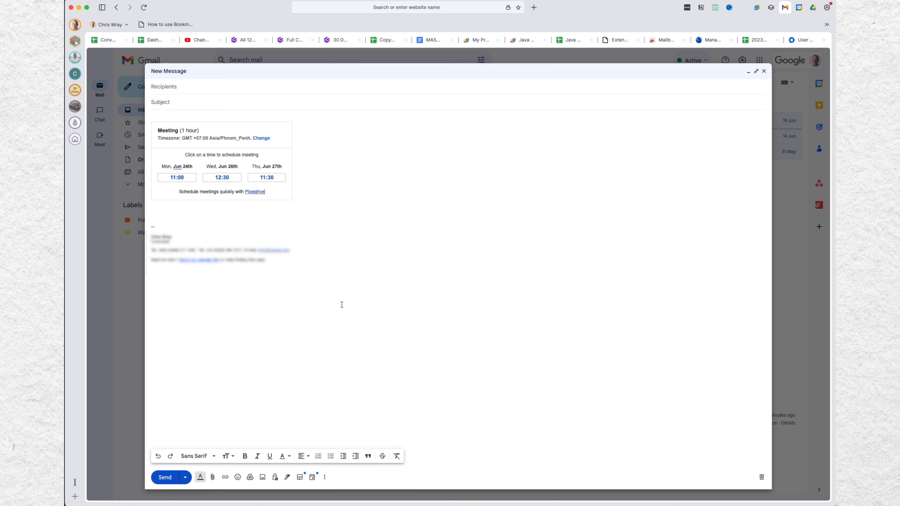
click(175, 218)
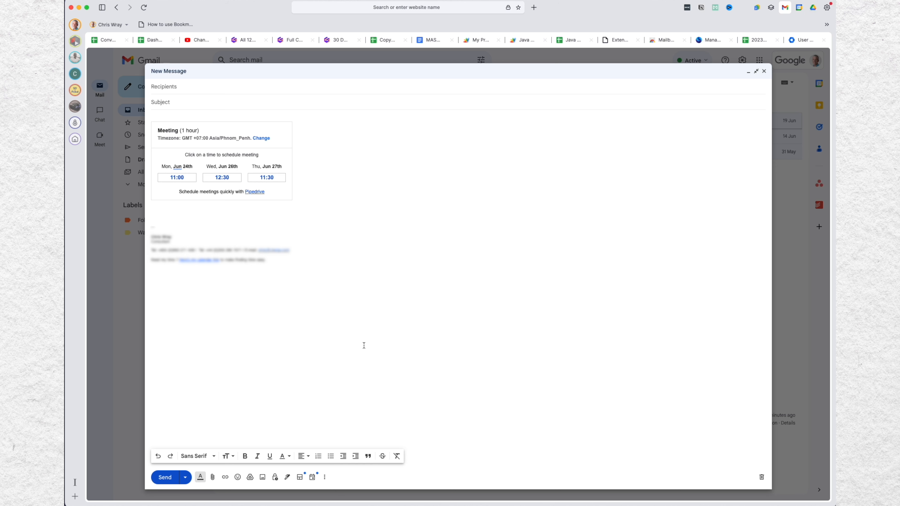